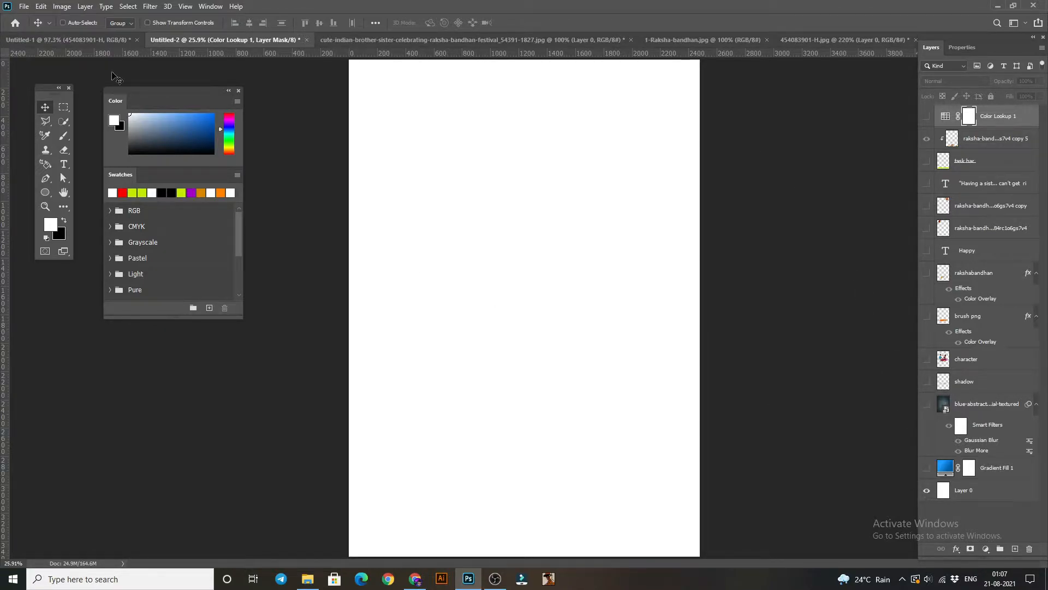
left_click(24, 6)
left_click(32, 18)
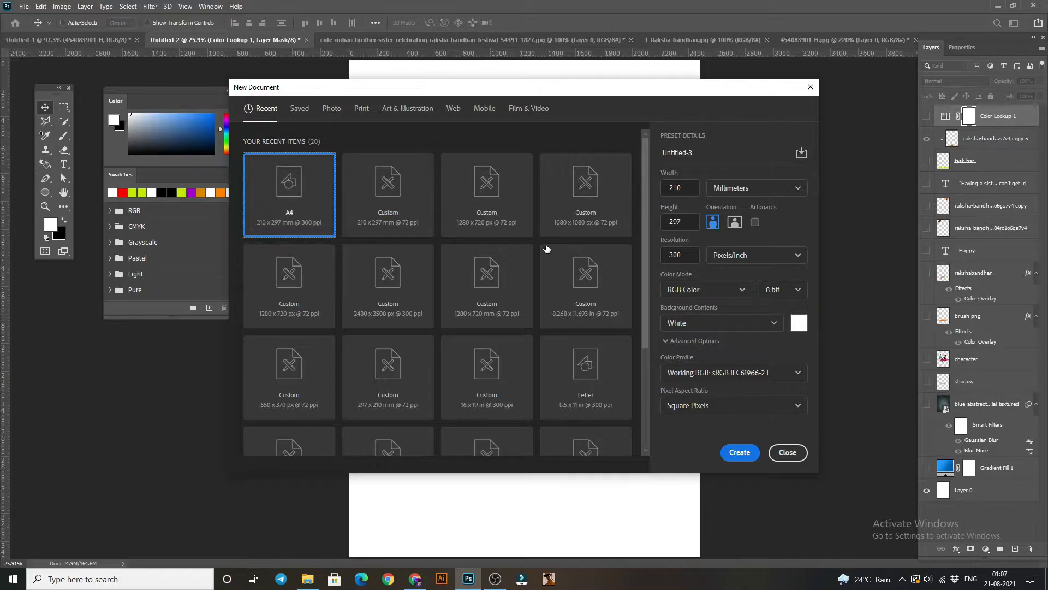
left_click(691, 255)
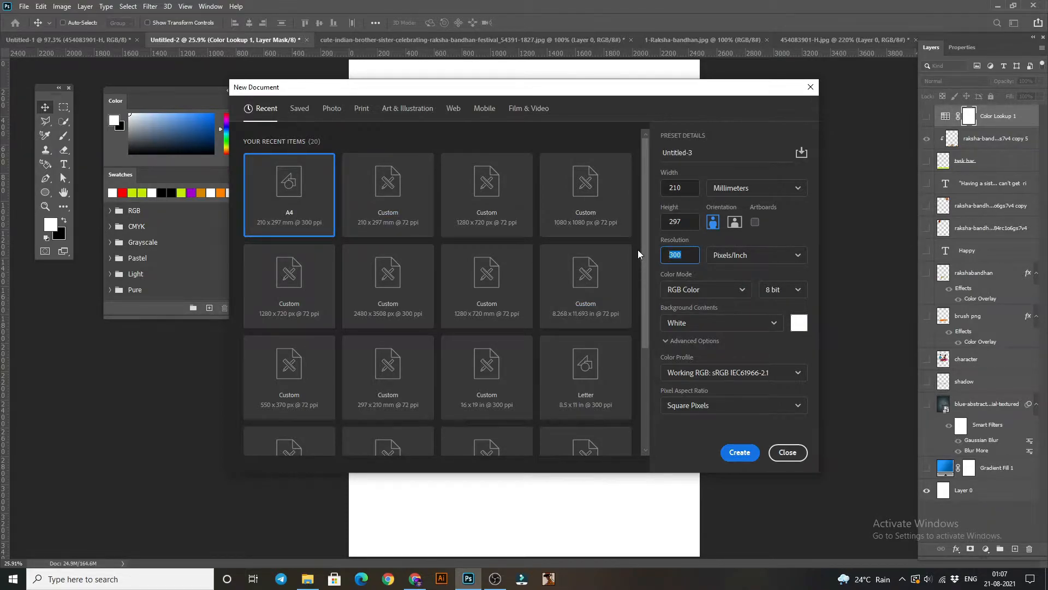
type("72")
left_click(739, 453)
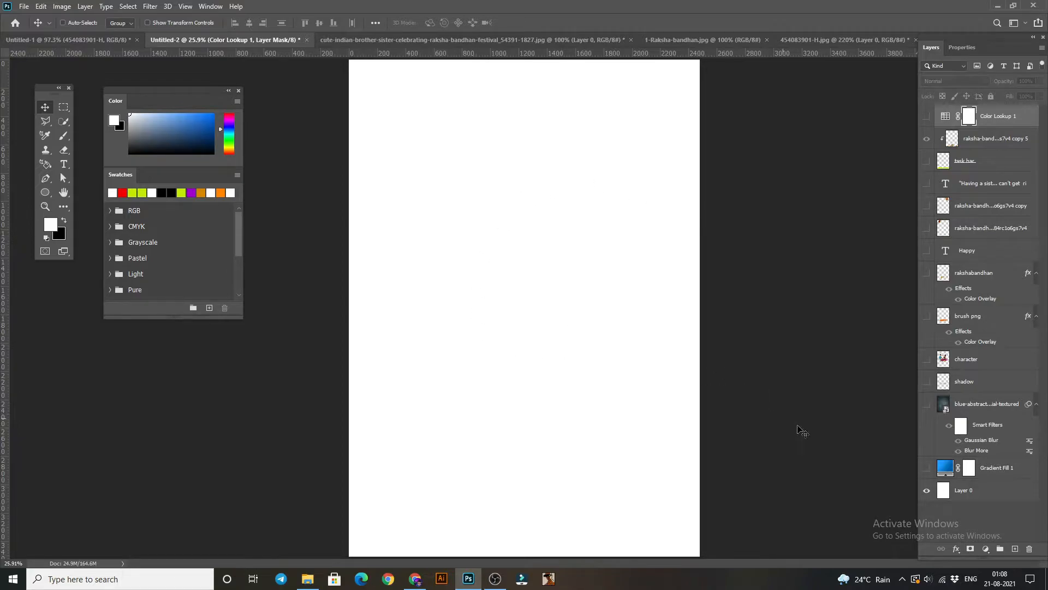
Step: Show the Gradient Fill 1 and blue-abstract texture layers, and select the texture layer
left_click(926, 468)
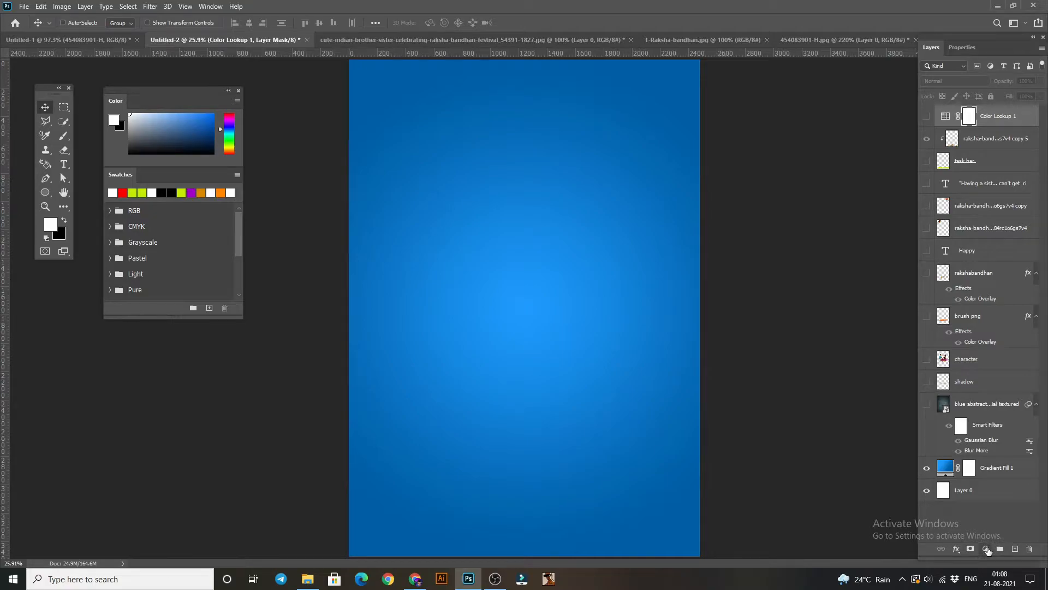
left_click(986, 548)
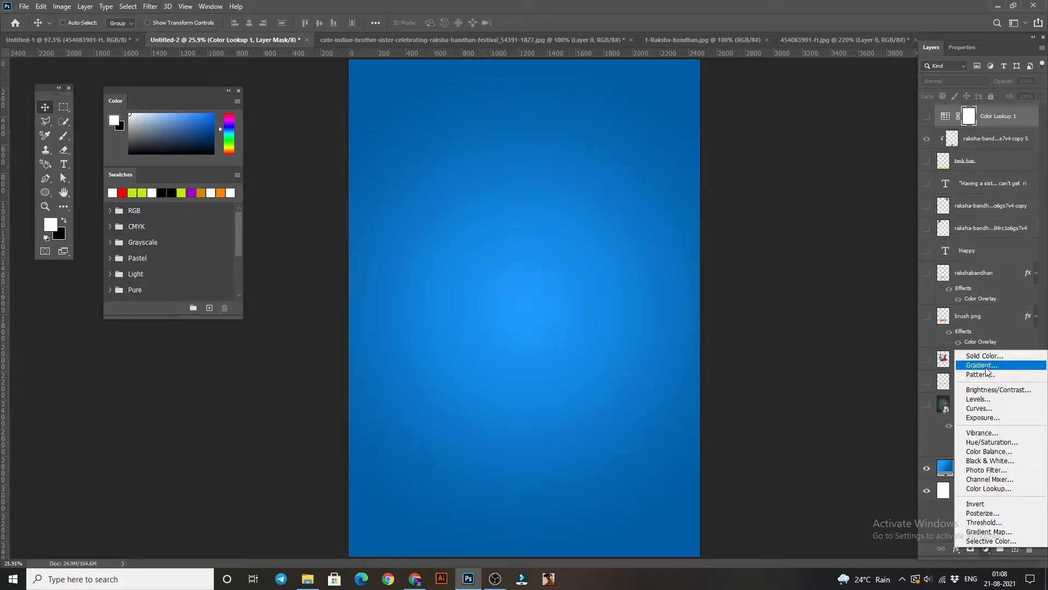
left_click(909, 417)
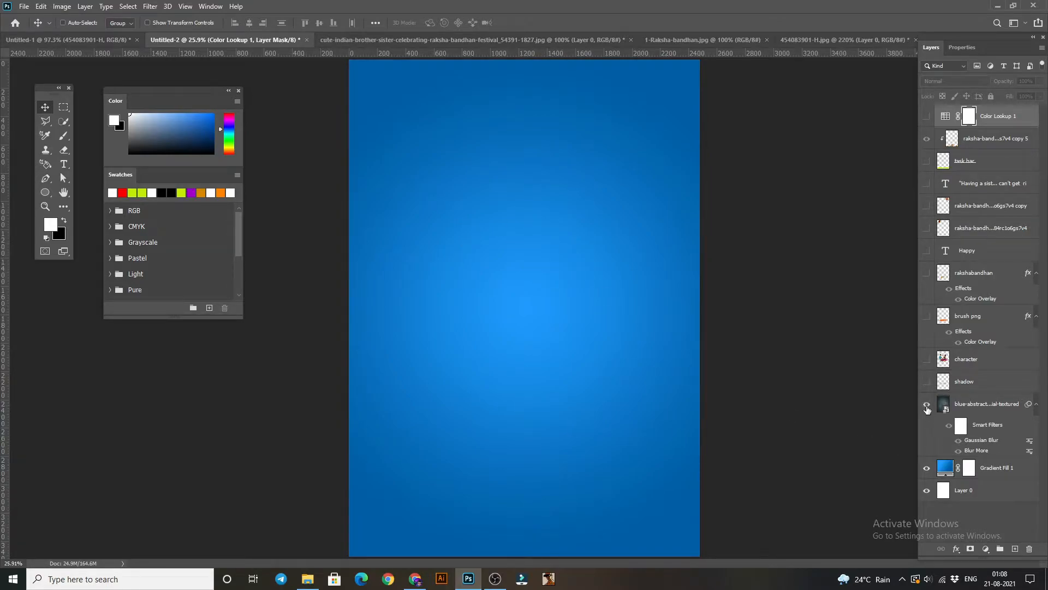
left_click(927, 405)
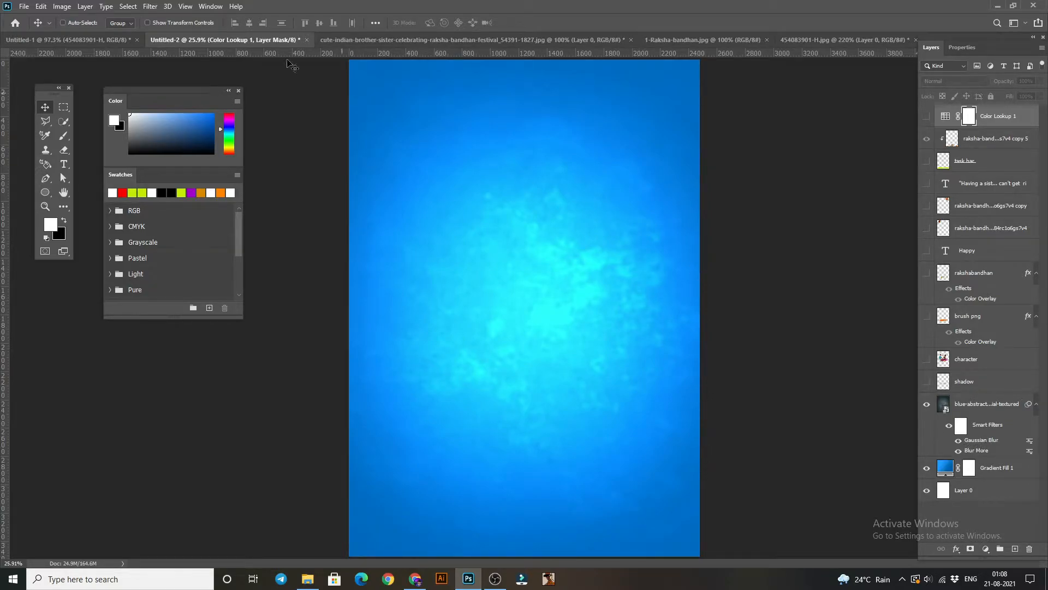
left_click(150, 6)
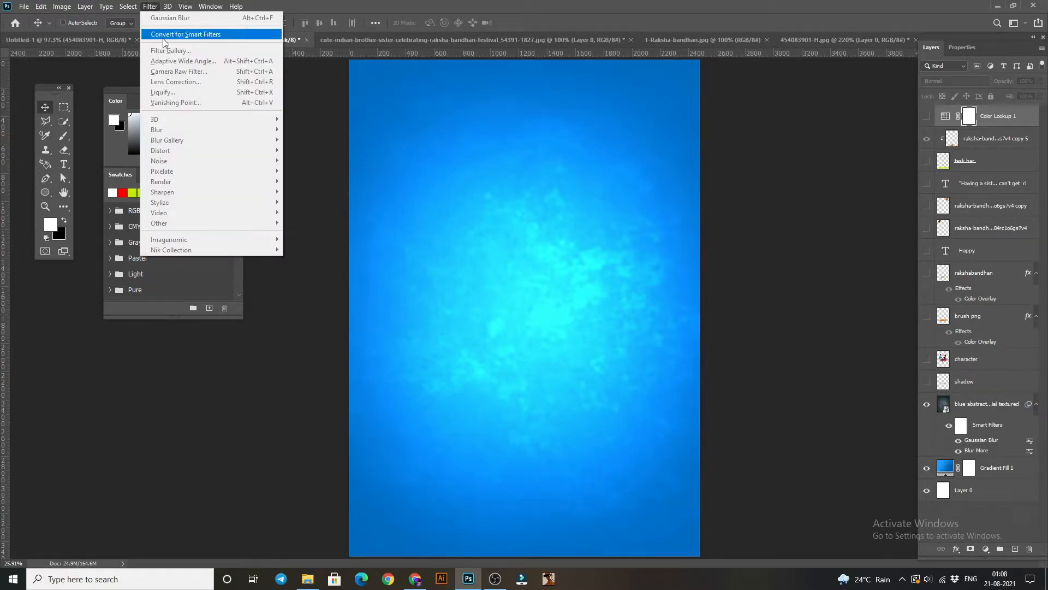
left_click(323, 137)
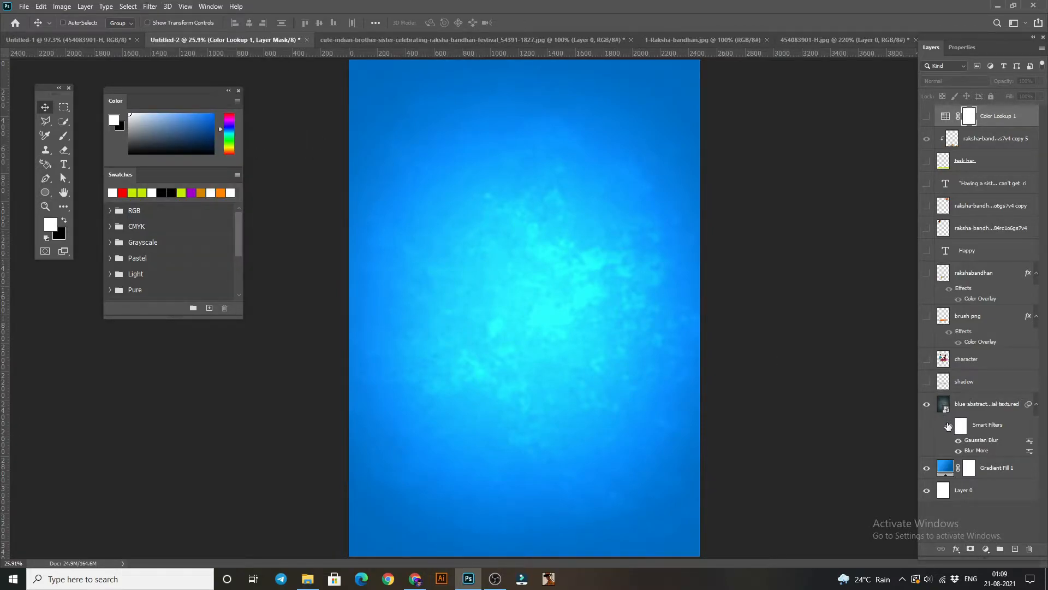
left_click(942, 406)
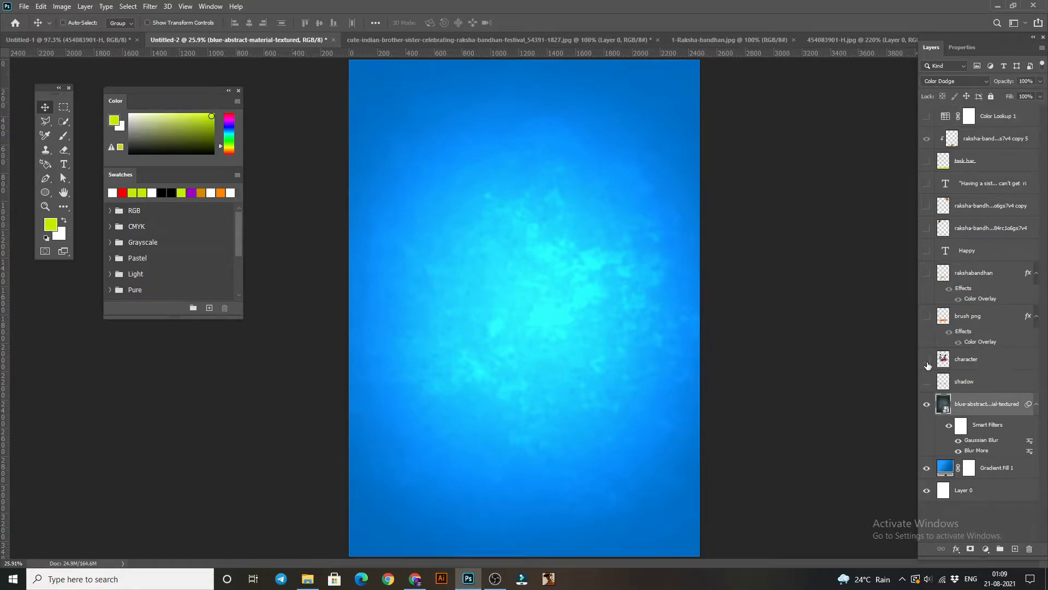
Step: Show the character layer with the brother and sister, and the shadow layer beneath it
left_click(927, 360)
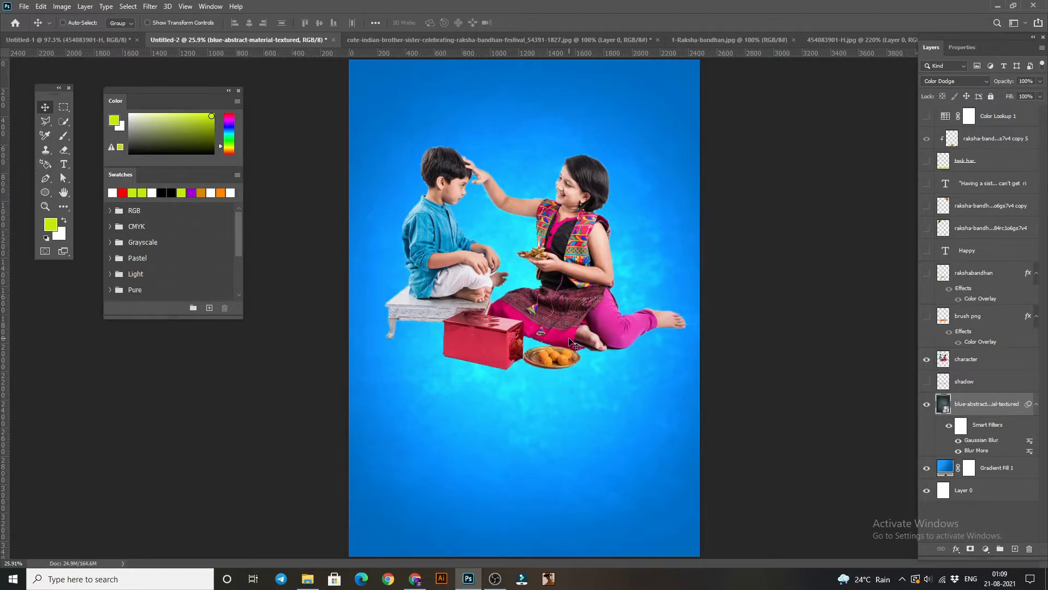
left_click(927, 382)
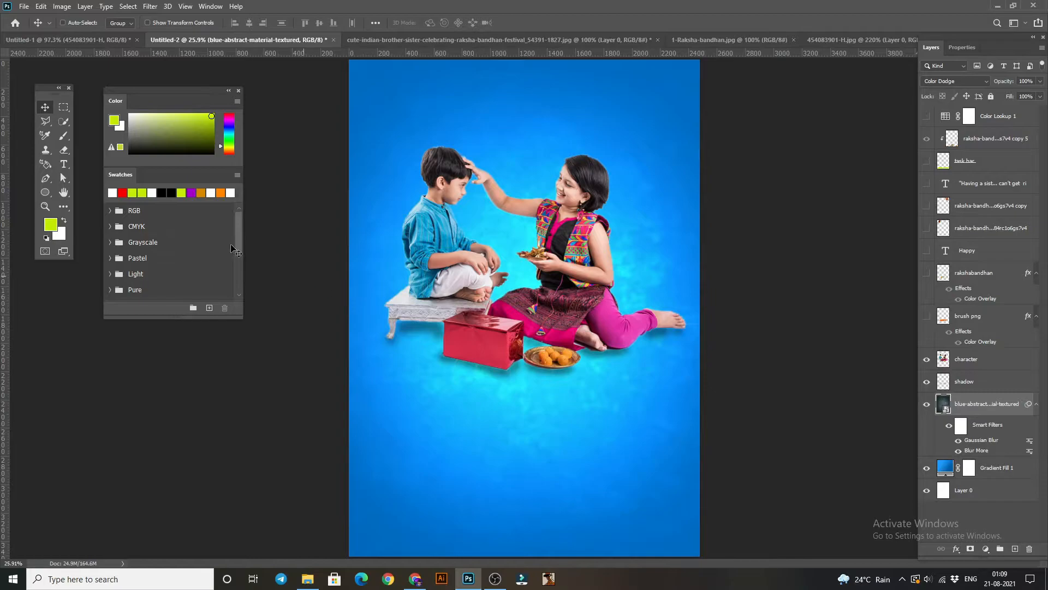
Step: Choose the Brush tool with the Soft Round preset from the General Brushes group
left_click(63, 137)
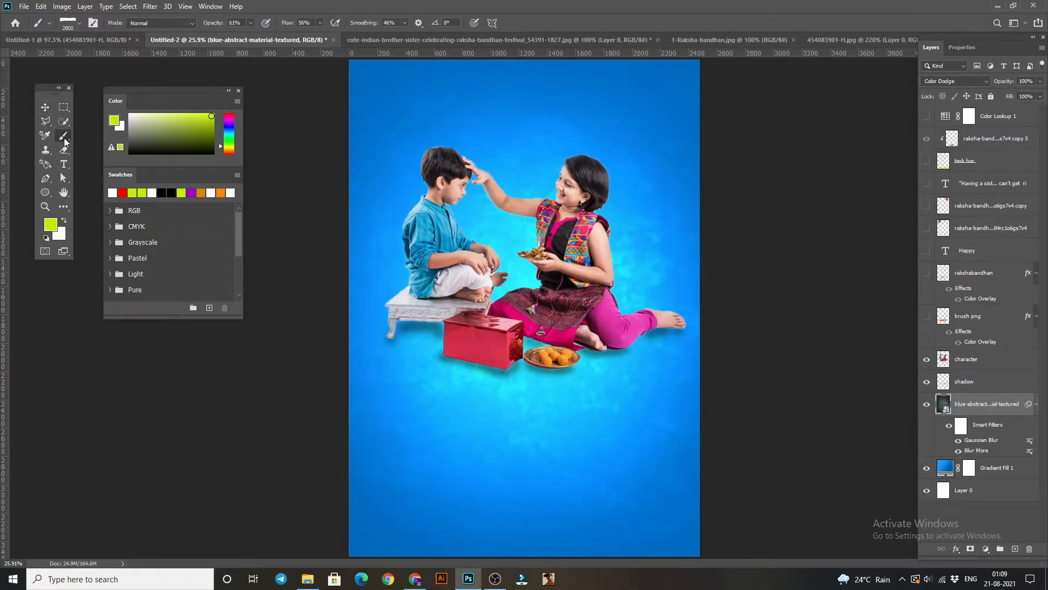
left_click(79, 23)
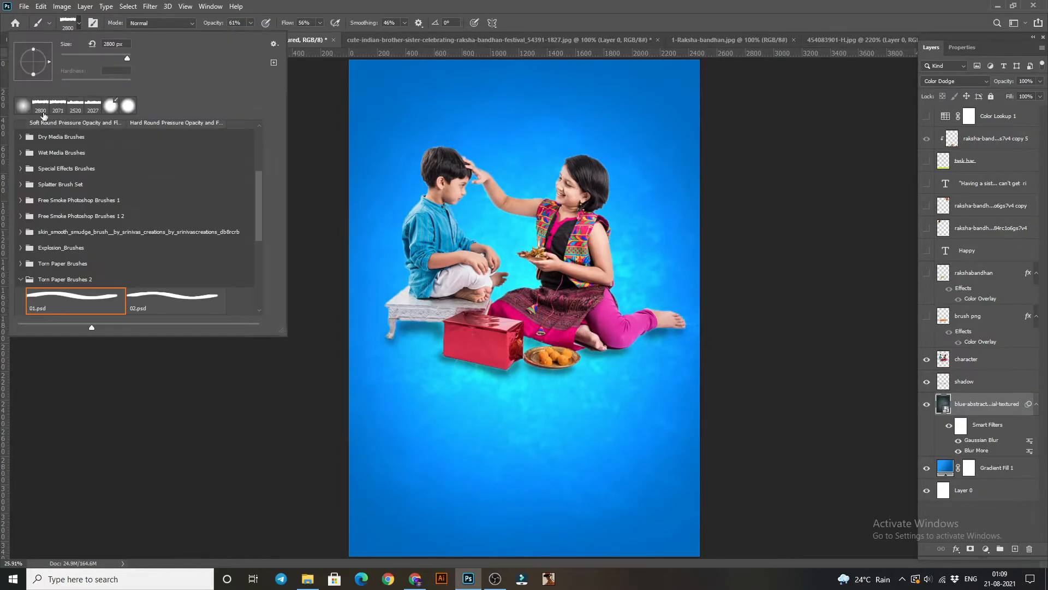
left_click(30, 132)
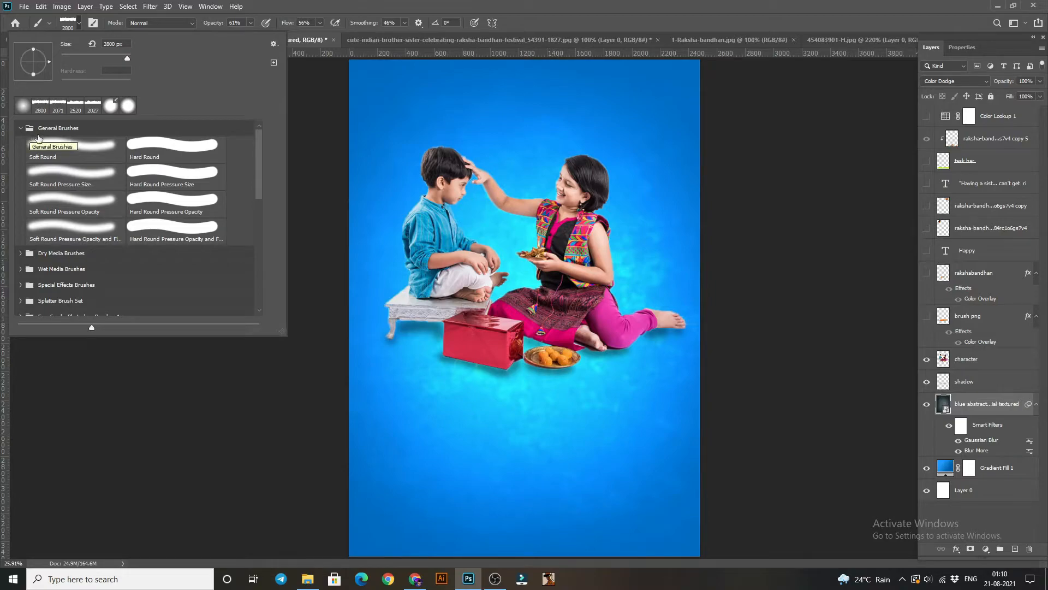
left_click(54, 157)
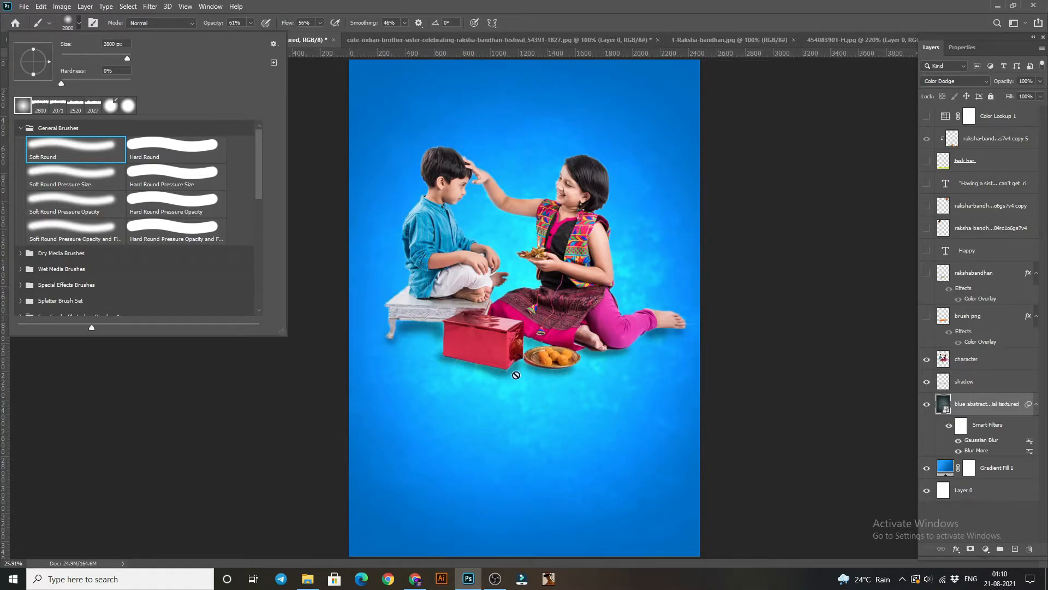
left_click(107, 361)
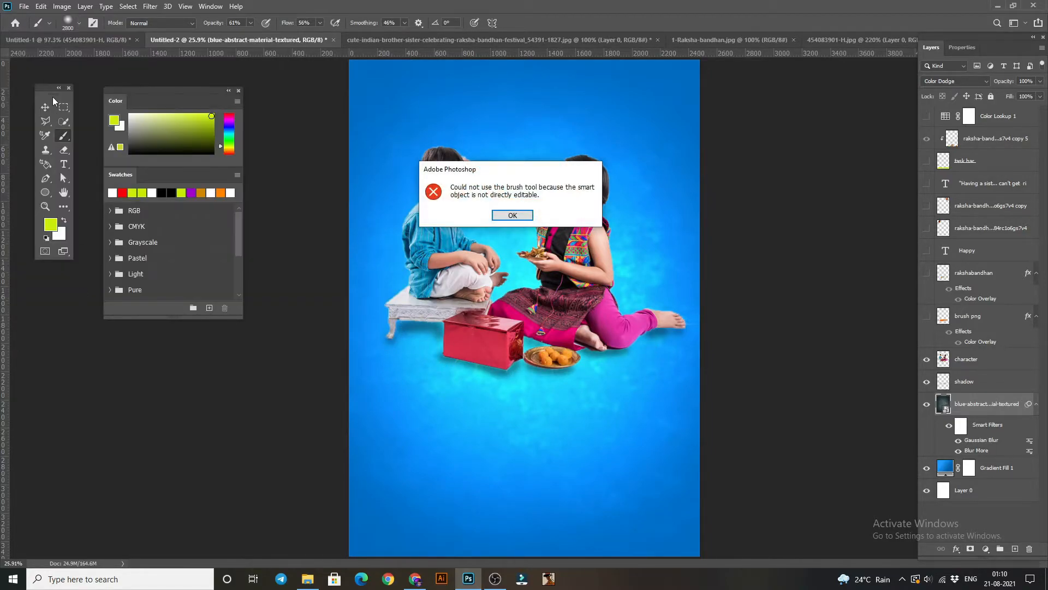
left_click(503, 217)
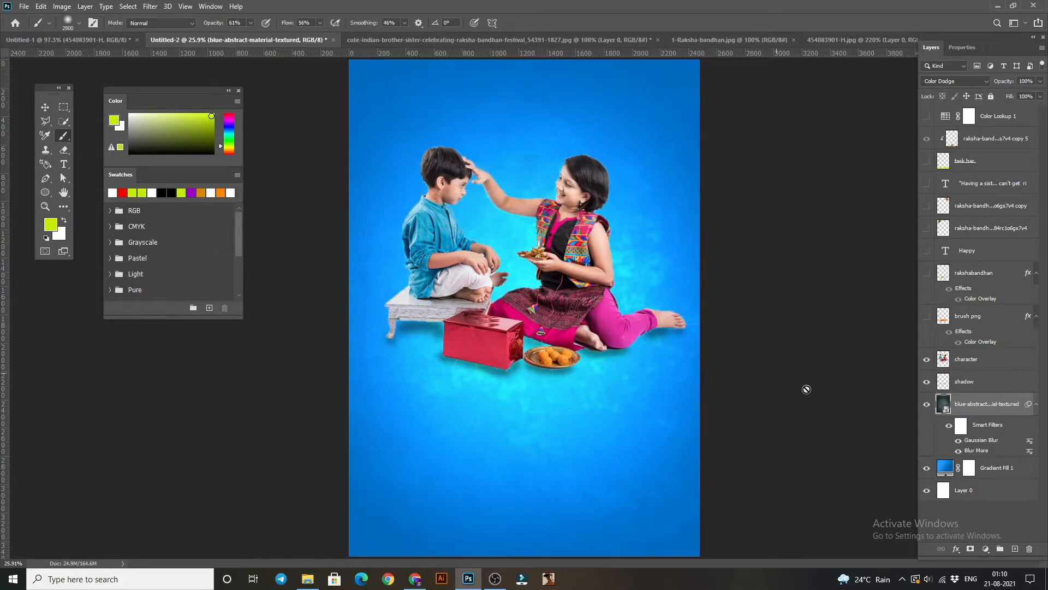
Step: Show the brush png layer below the characters and switch to the Move tool
left_click(926, 319)
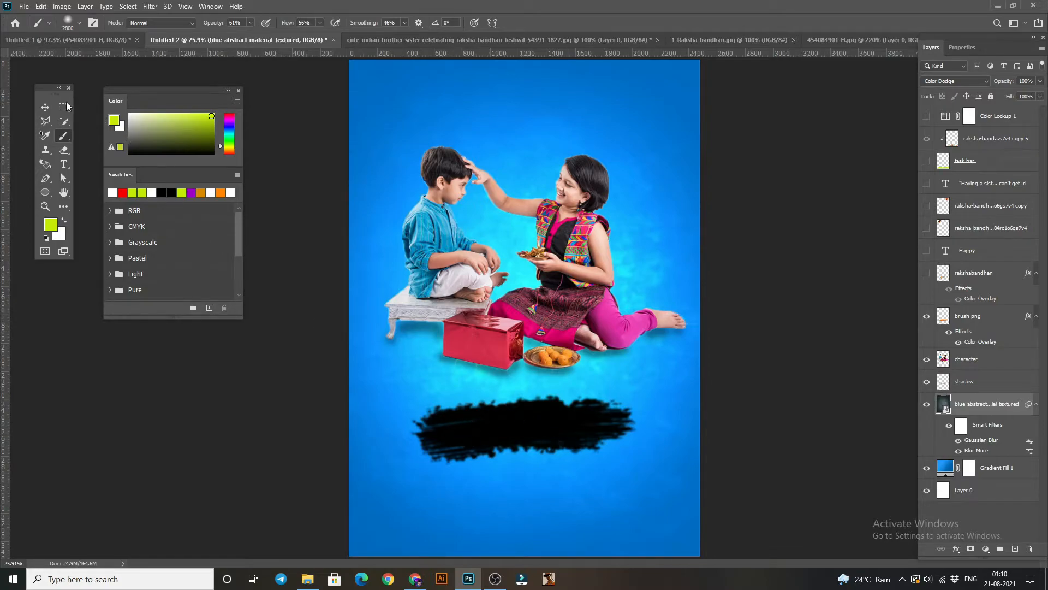
left_click(48, 106)
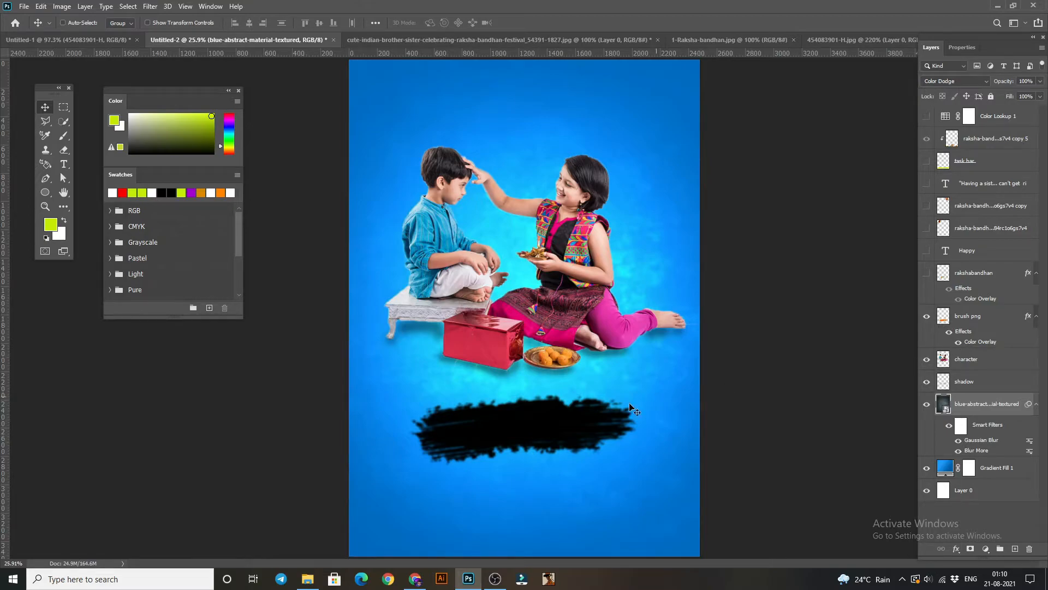
Step: Inspect the Color Overlay settings in the brush png layer's style without changing them
double_click(955, 336)
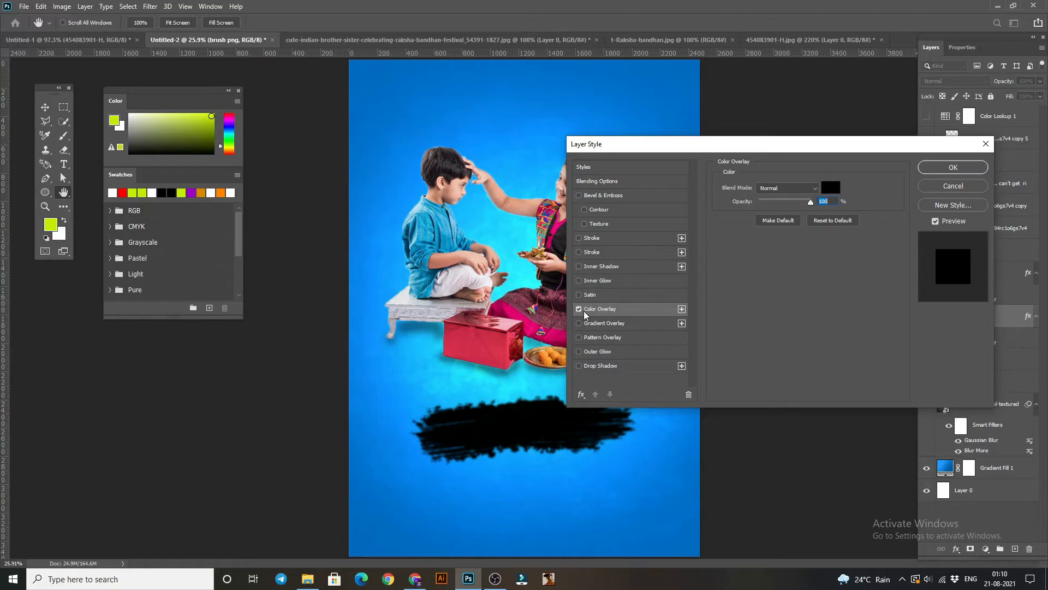
left_click(962, 187)
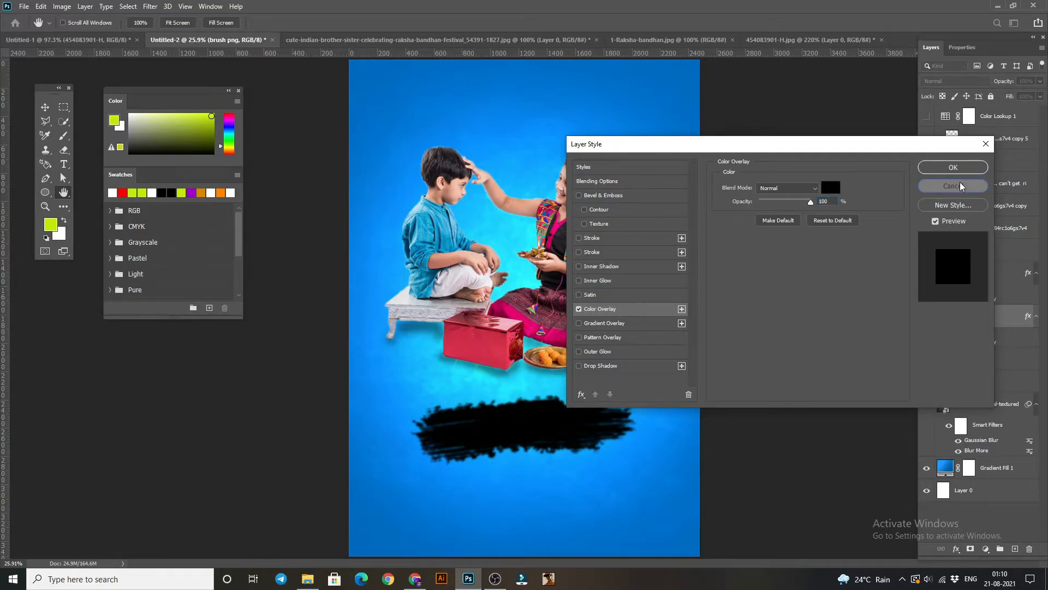
right_click(974, 226)
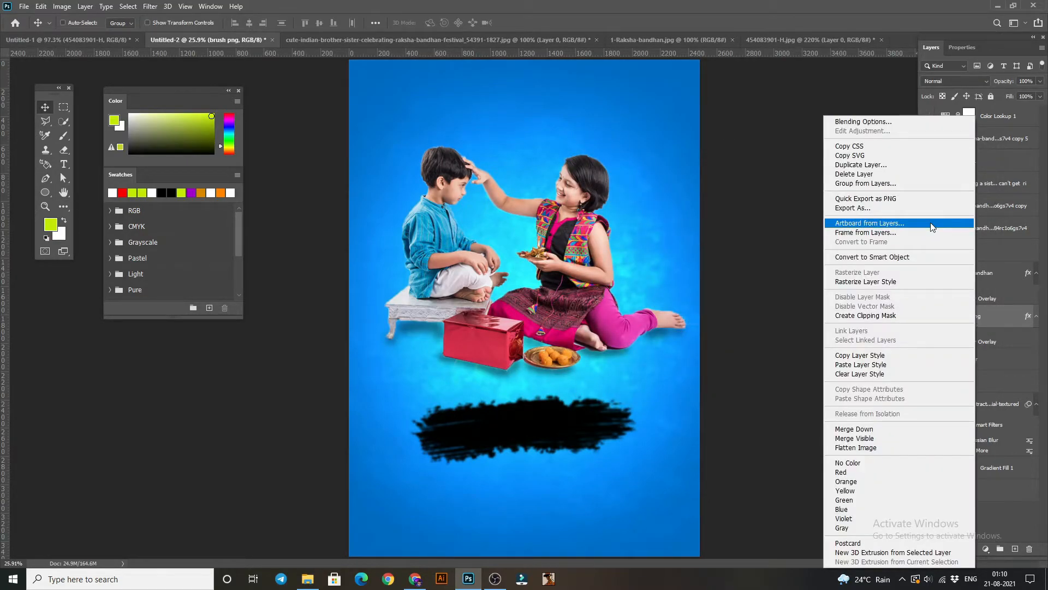
left_click(905, 122)
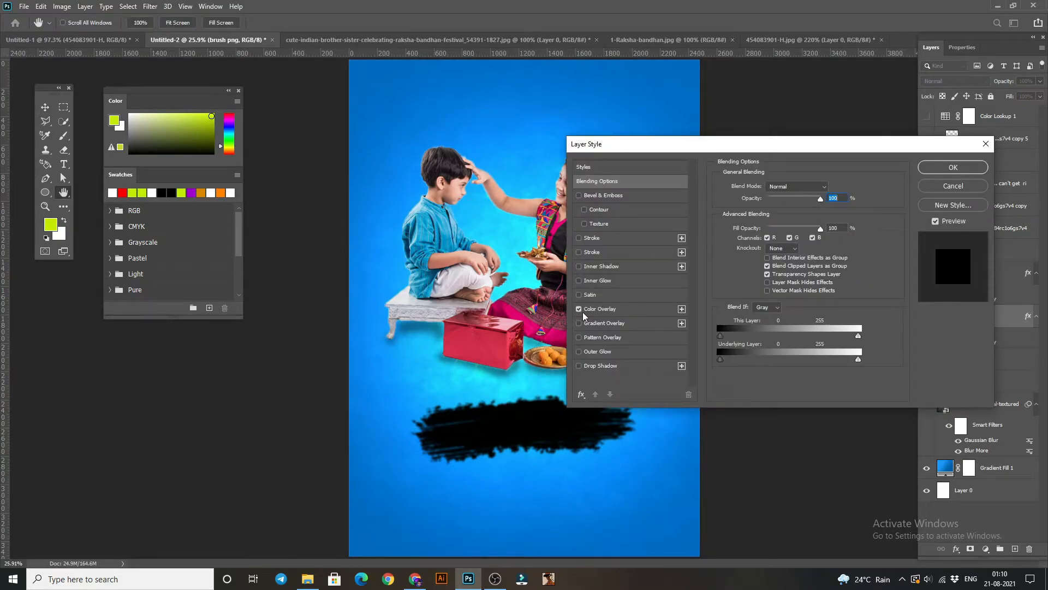
left_click(655, 308)
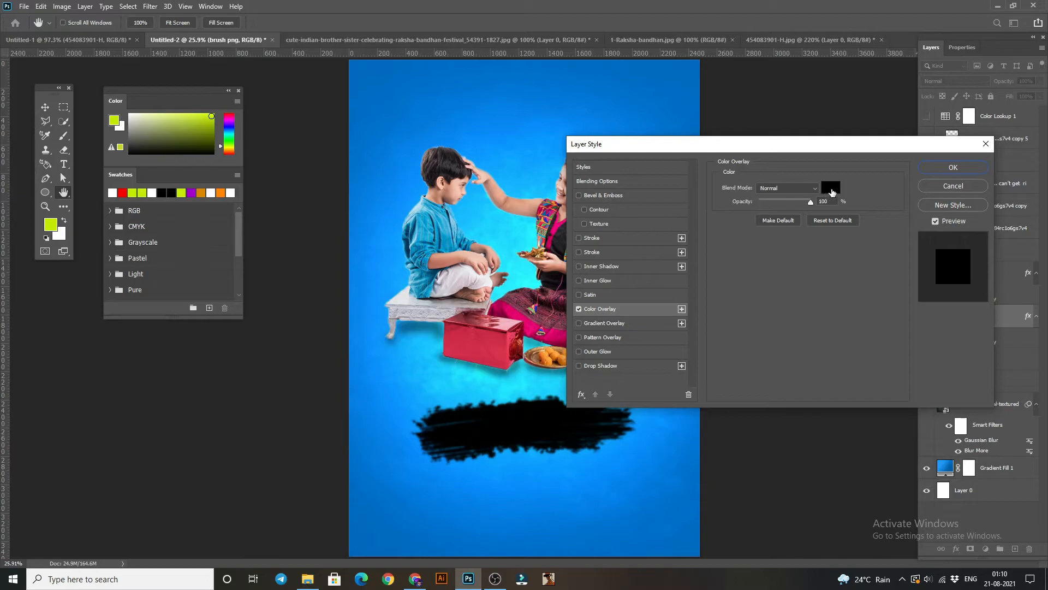
left_click(950, 185)
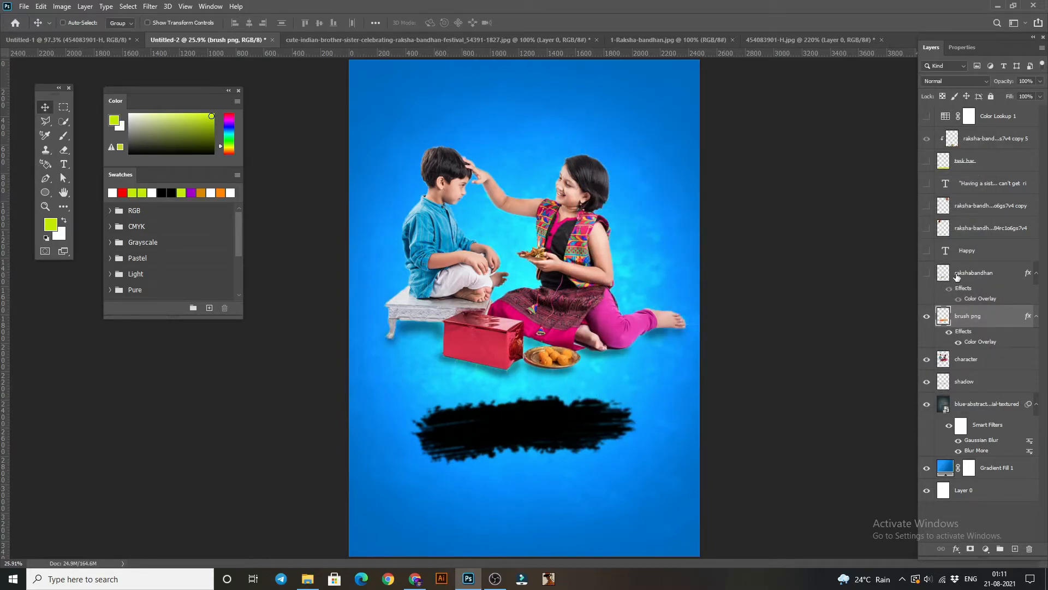
Step: Show the rakshabandhan title, the Happy text and the two rakhi decoration layers, and select the original rakhi layer
left_click(927, 273)
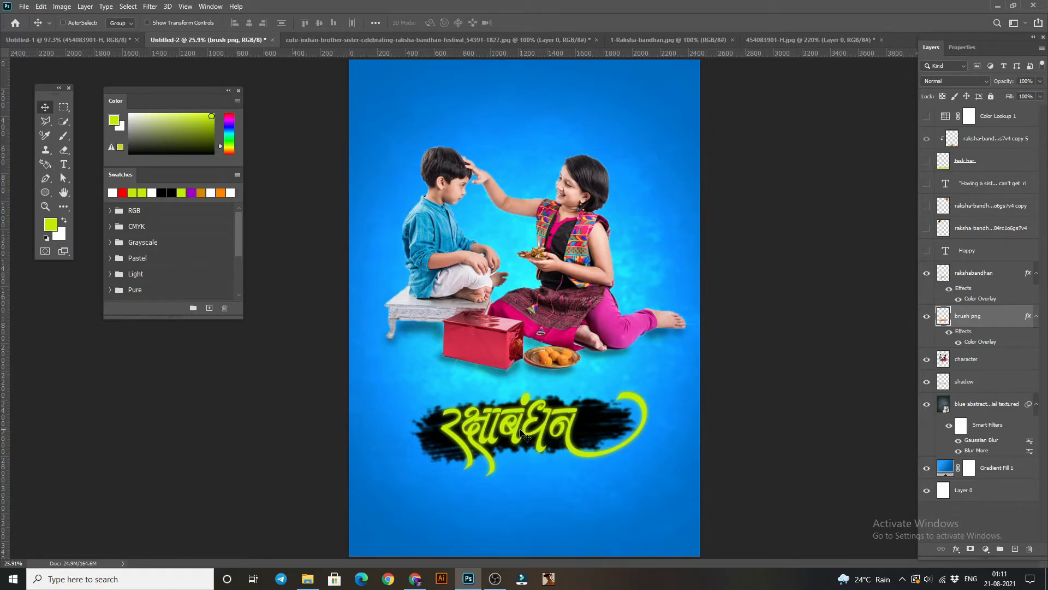
left_click(927, 250)
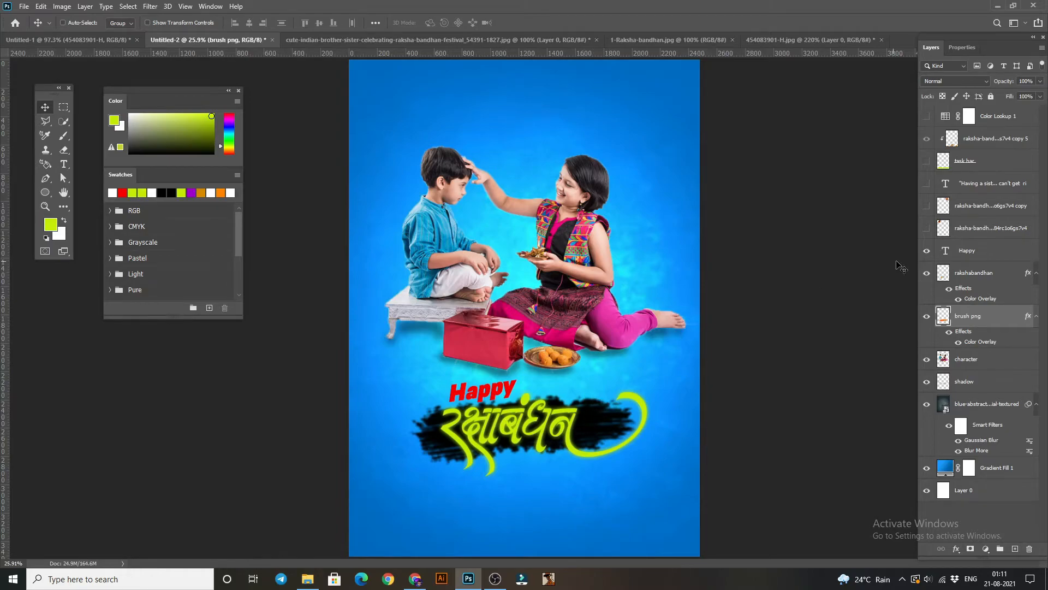
left_click(926, 229)
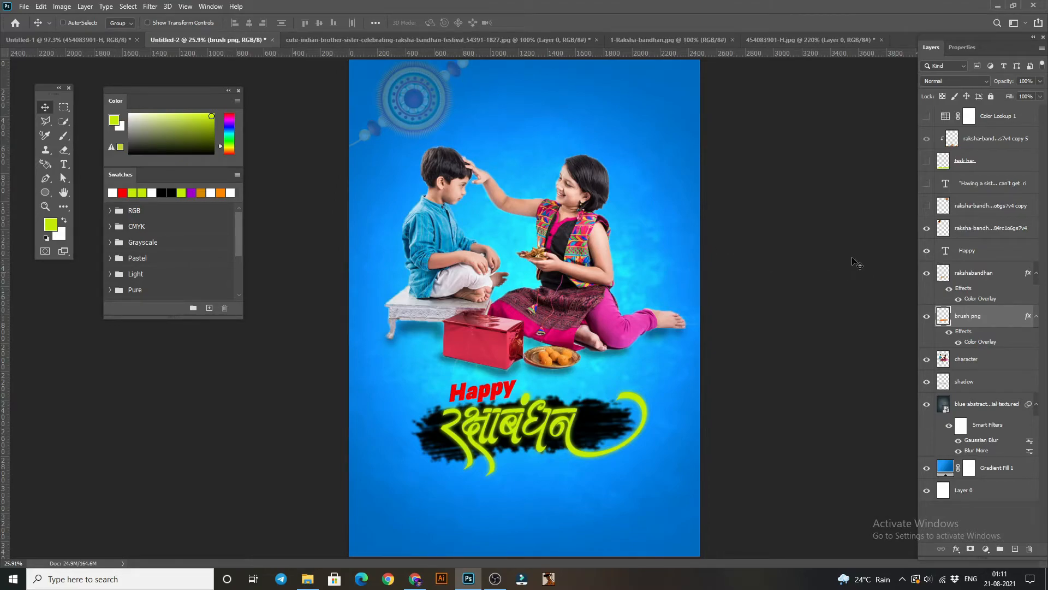
left_click(926, 205)
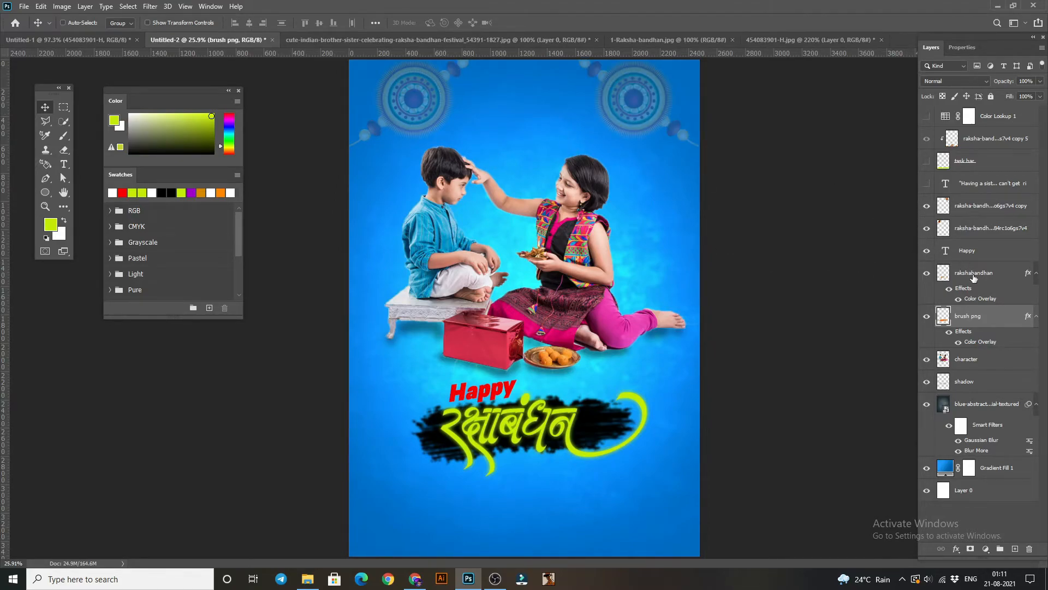
left_click(977, 228)
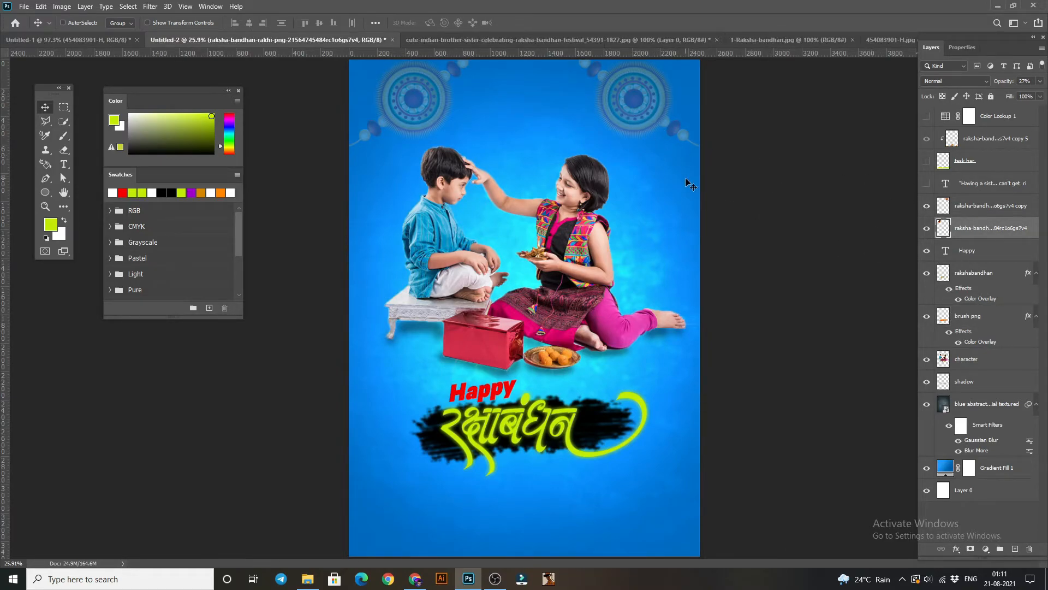
Step: Show the sister quote text and the task bar layer, and hide the rakhi copy 5 layer clipped to the task bar
left_click(965, 192)
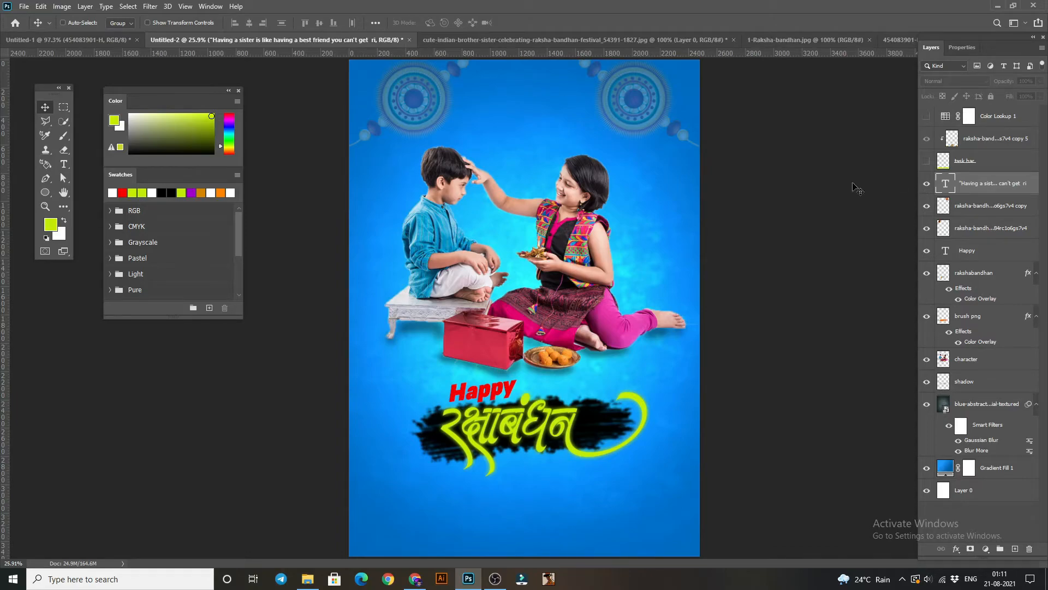
left_click(927, 183)
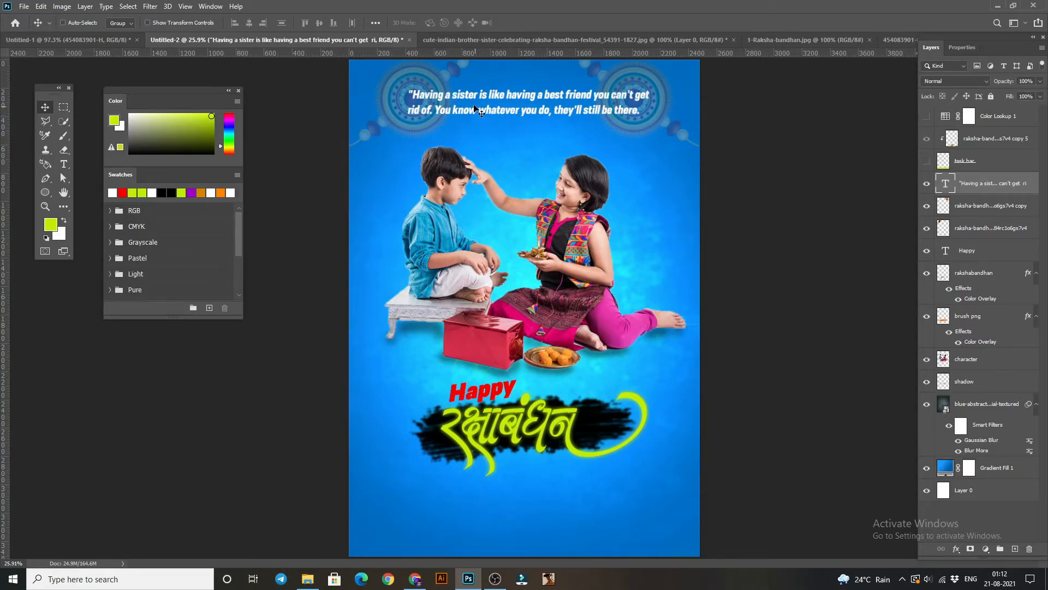
left_click(927, 161)
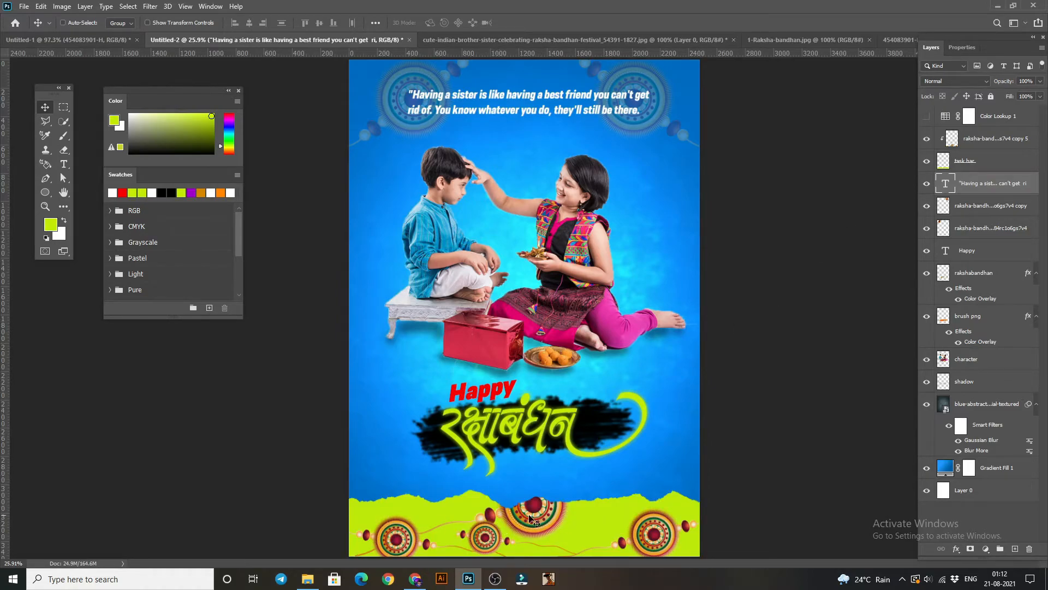
left_click(927, 138)
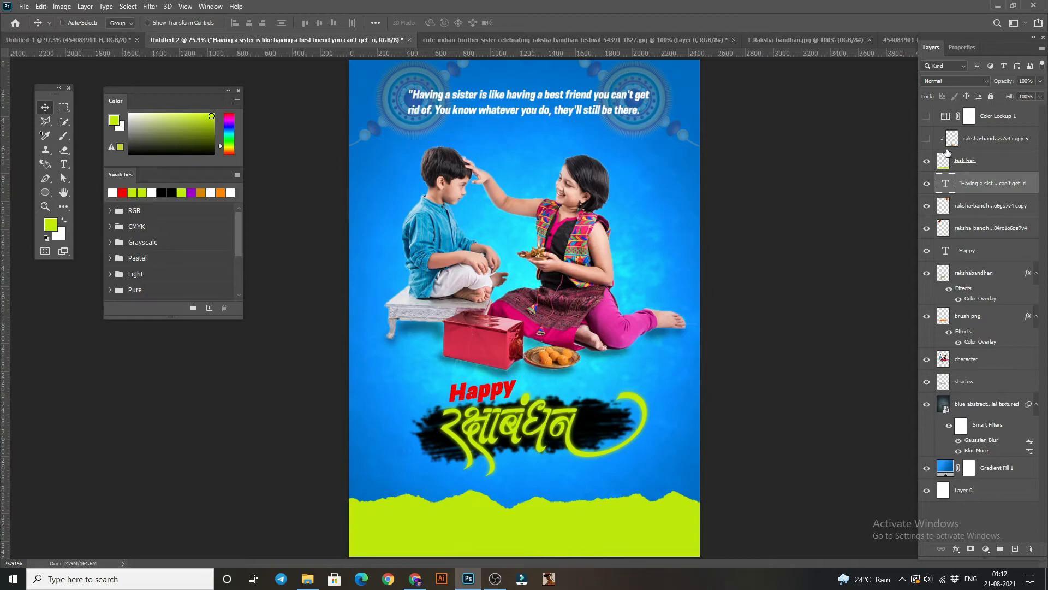
Step: Show the rakhi copy 5 layer clipped to the task bar, select it and check its clipping mask option without changing it
left_click(928, 139)
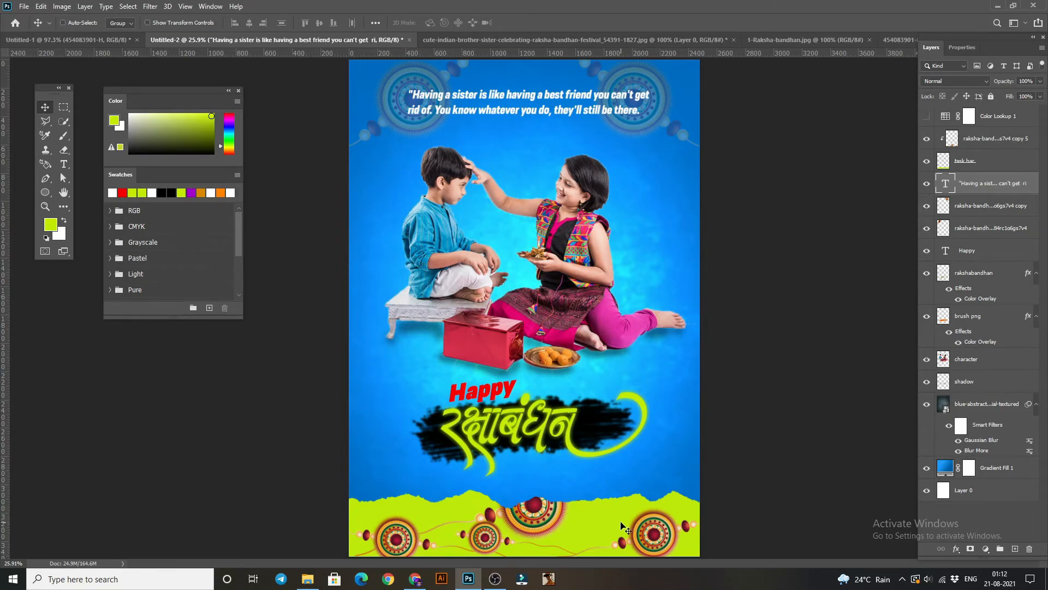
left_click(973, 145)
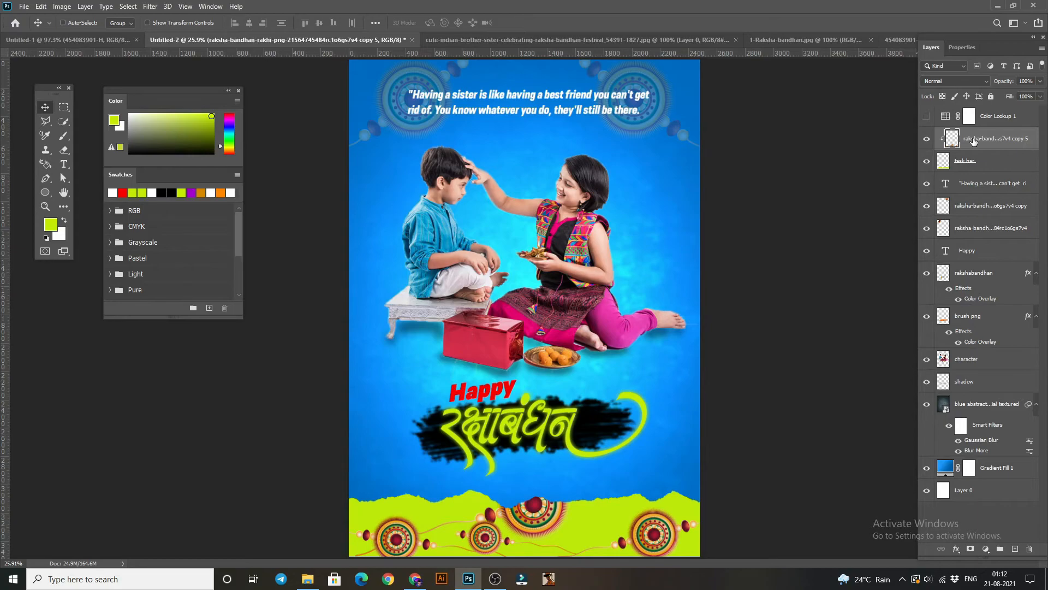
right_click(974, 141)
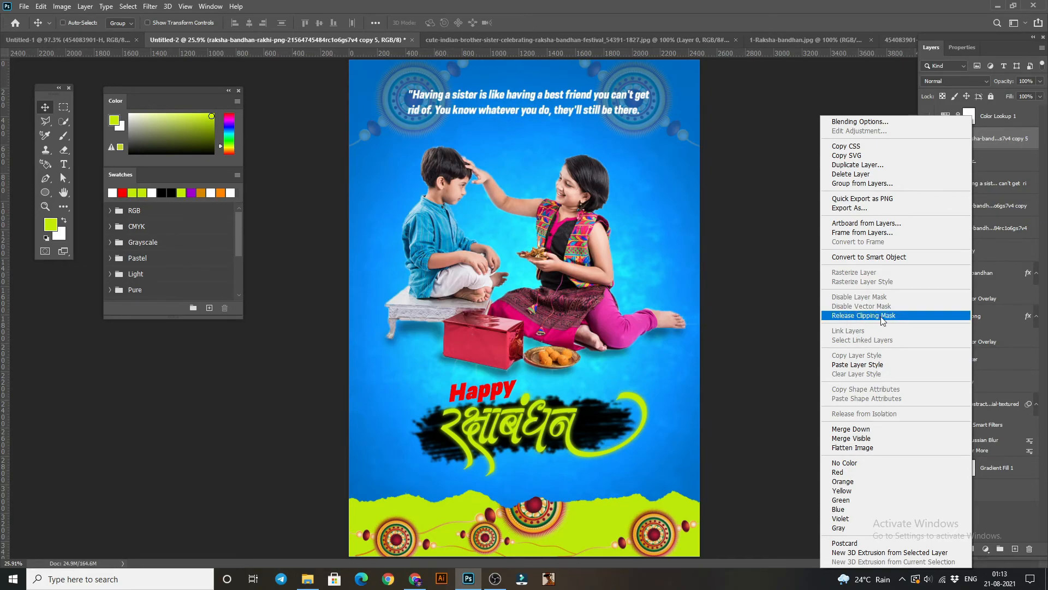
left_click(768, 261)
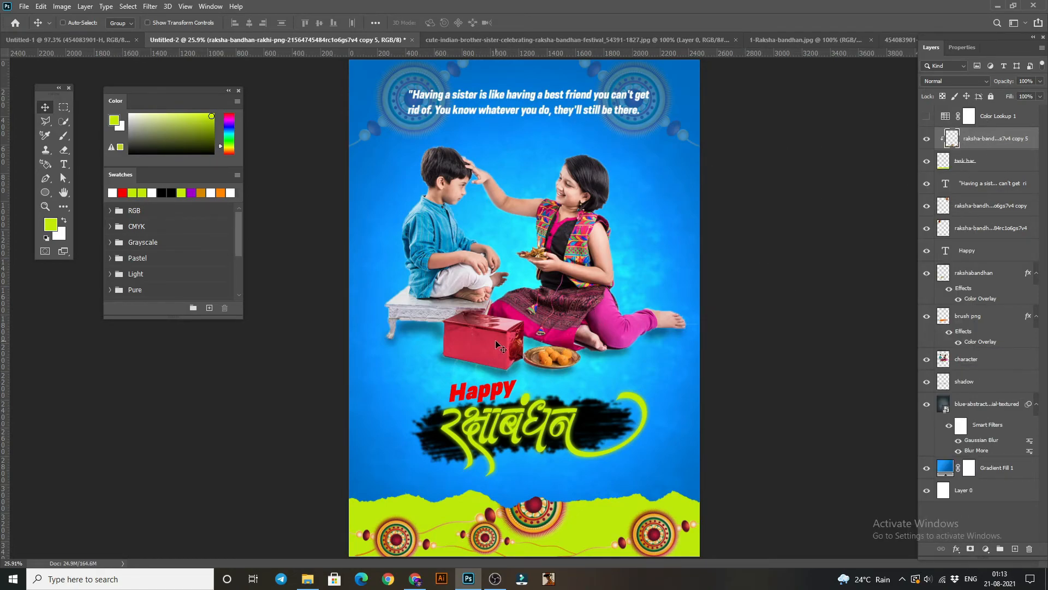
Step: Preview the Color Lookup 1 layer, hide it again, and add a new Color Lookup adjustment above rakhi copy 5 using the 2Strip.look 3D LUT
left_click(926, 117)
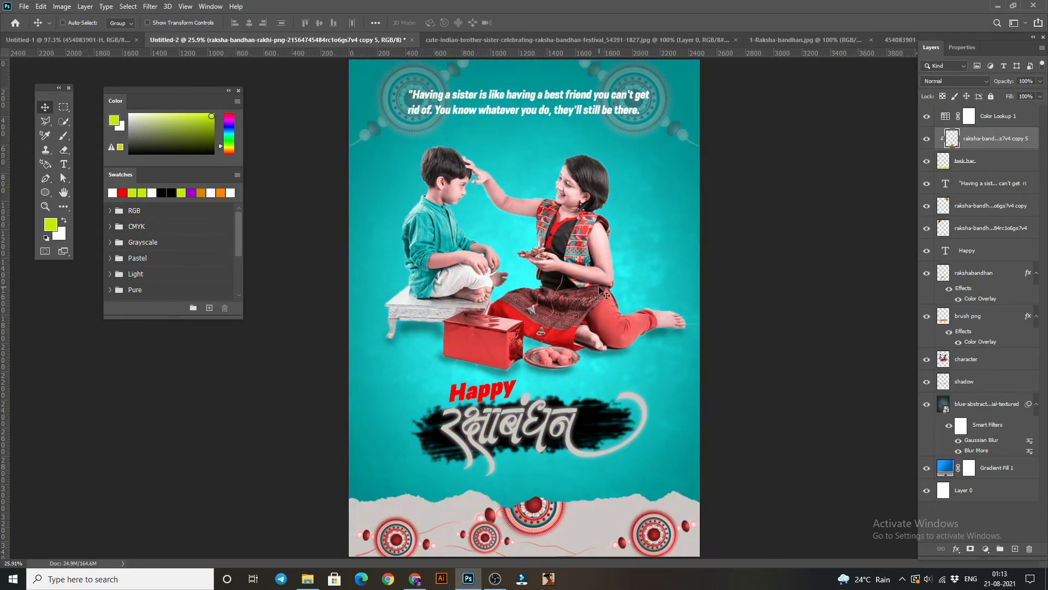
left_click(926, 117)
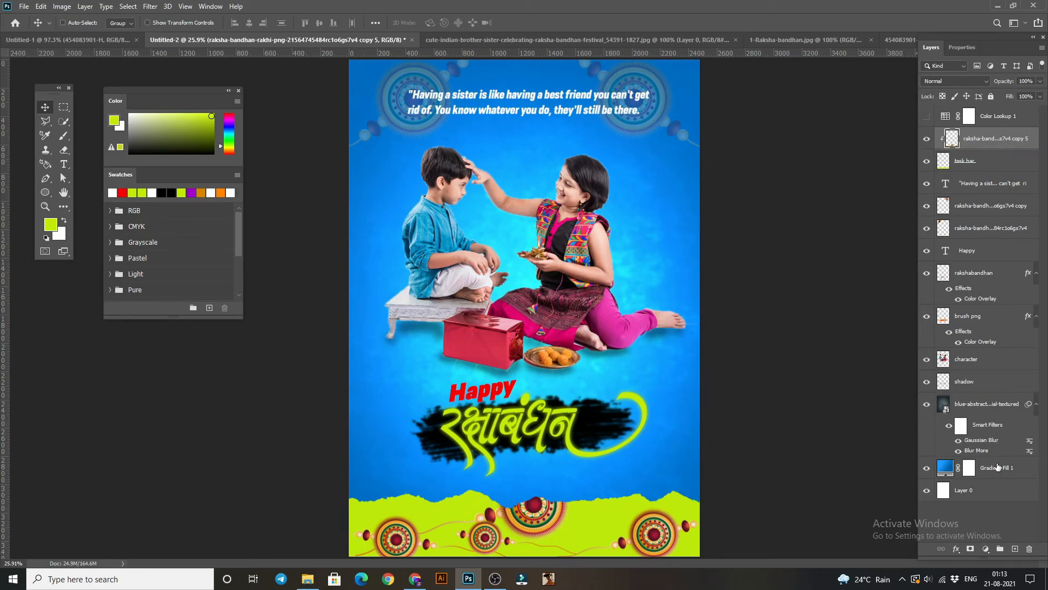
left_click(986, 548)
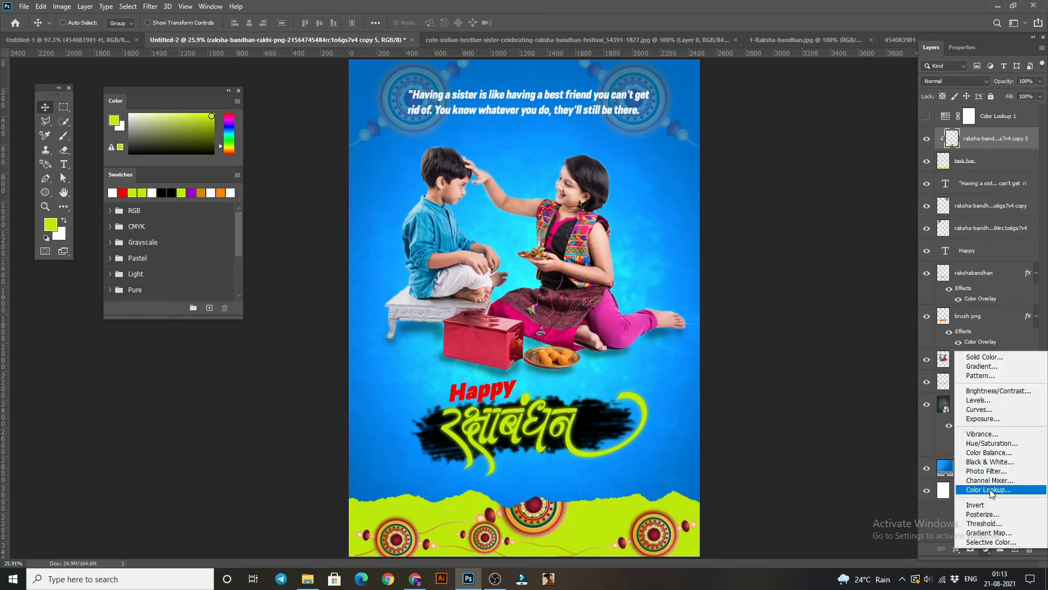
left_click(993, 489)
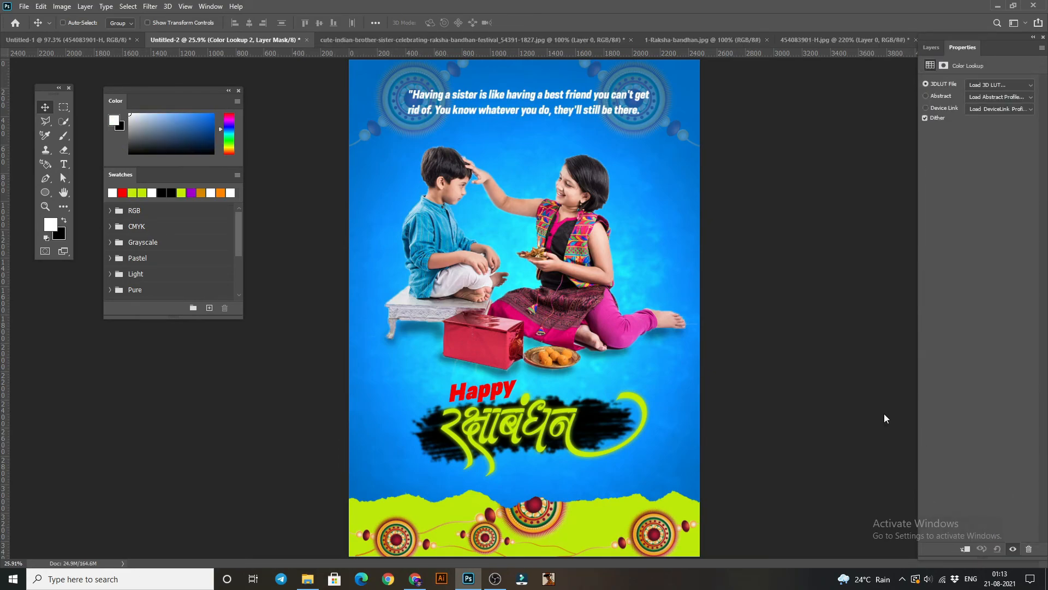
left_click(1007, 90)
left_click(961, 136)
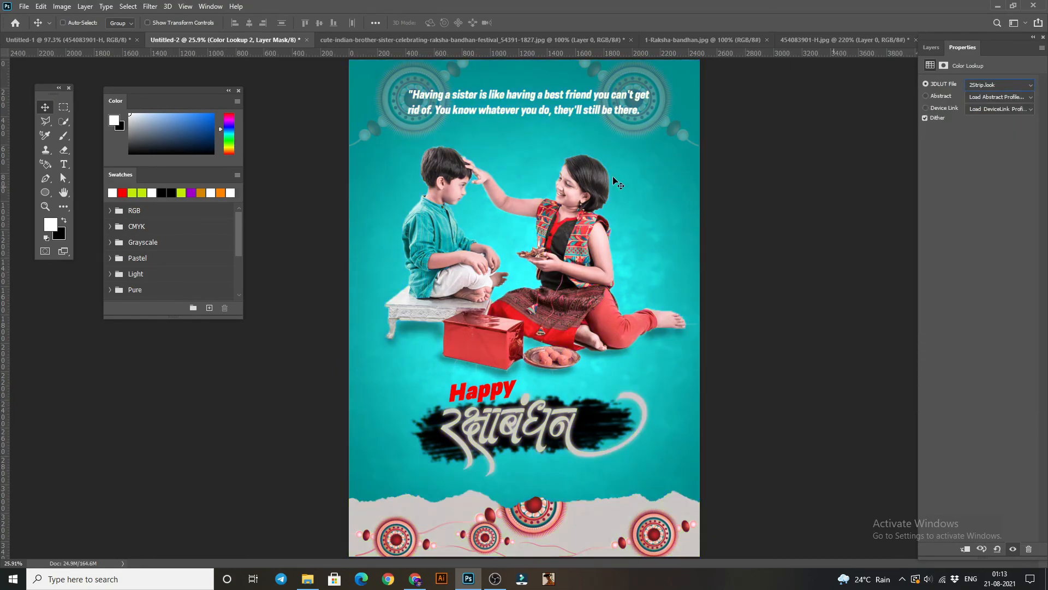
Step: Return to the layer list and delete the layer mask of the Color Lookup 2 adjustment
left_click(931, 48)
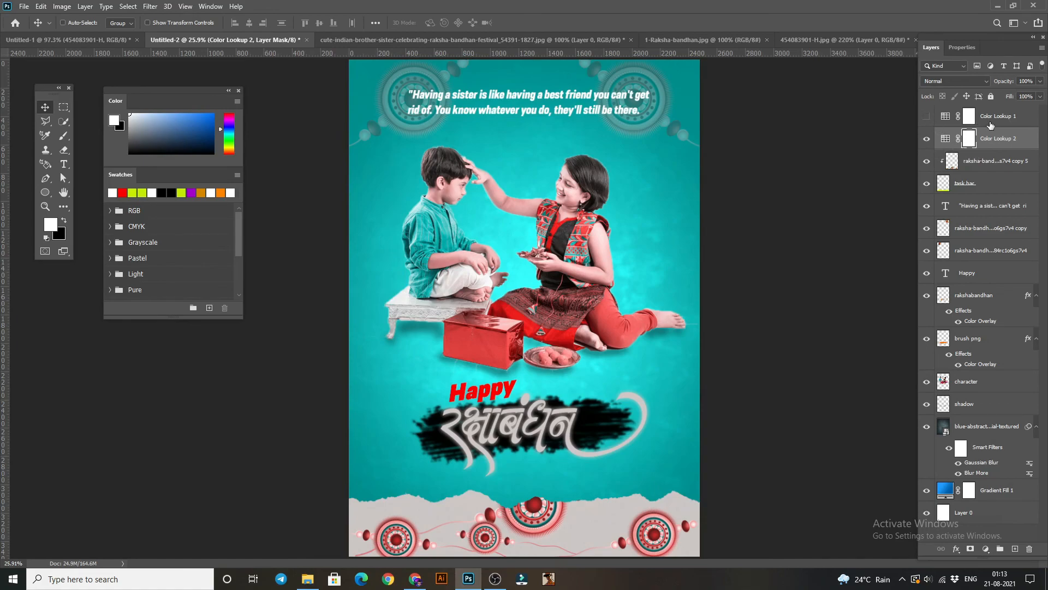
left_click(1030, 548)
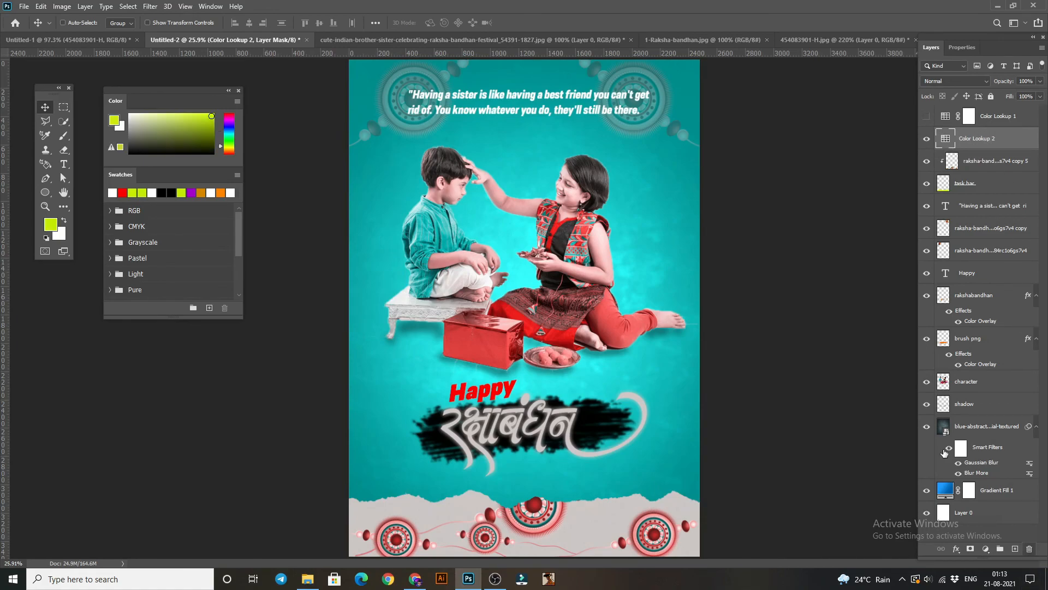